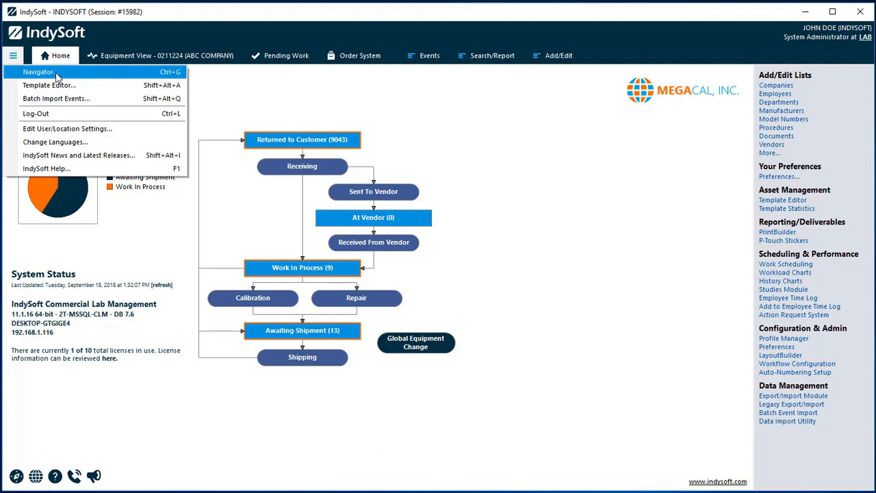
# - Open the Navigator window and place it clear of the workflow diagram
pyautogui.click(56, 75)
pyautogui.moveTo(448, 78); pyautogui.dragTo(554, 77)
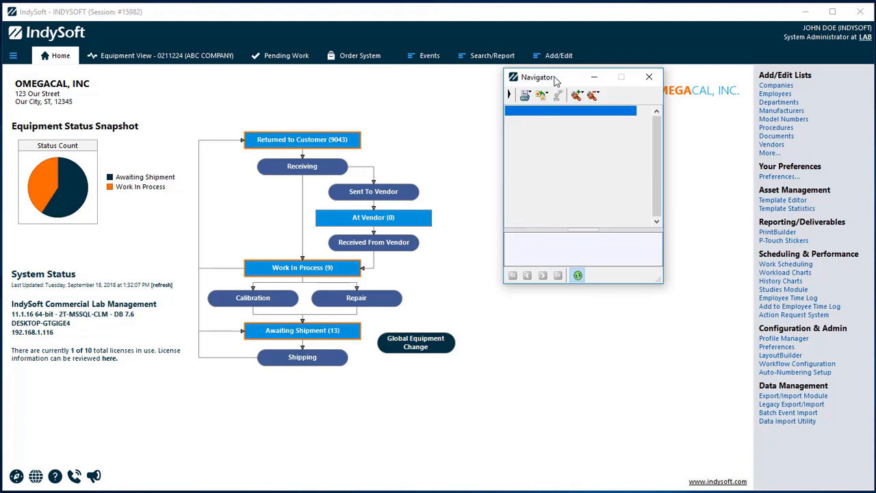
pyautogui.moveTo(554, 79); pyautogui.dragTo(390, 83)
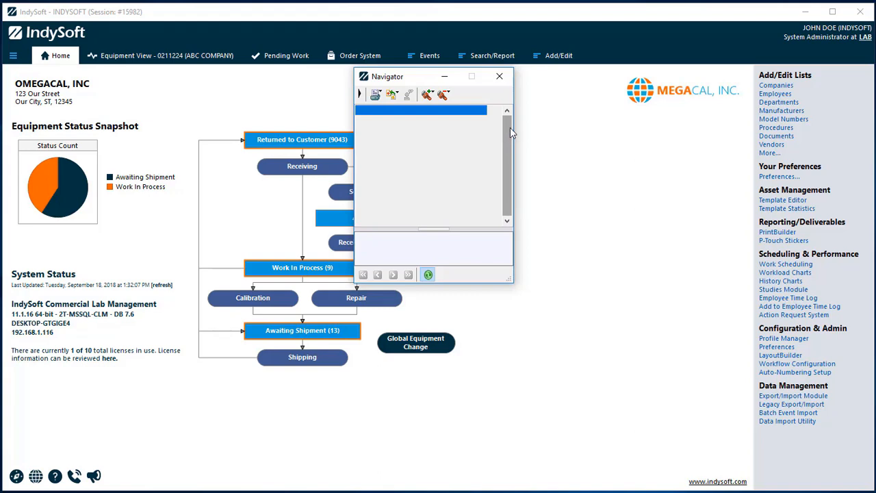
pyautogui.moveTo(410, 79); pyautogui.dragTo(507, 82)
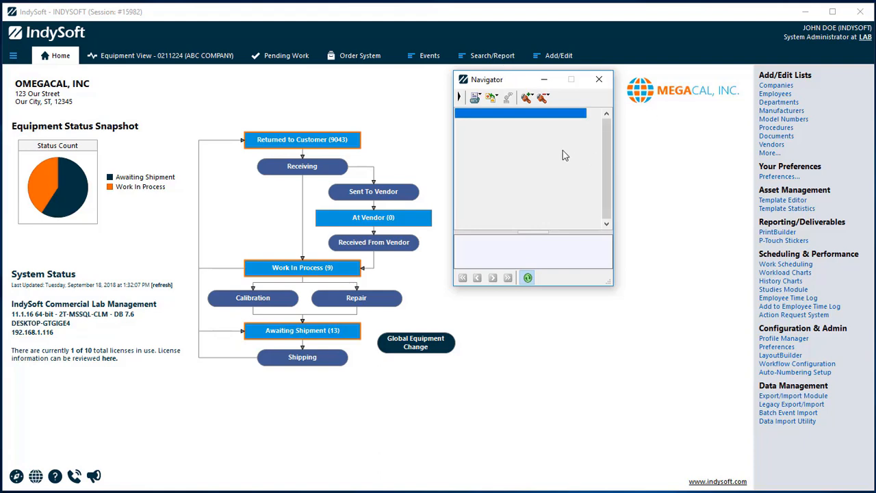
# - Add the current equipment to the Navigator group and check its entry in the list
pyautogui.click(527, 98)
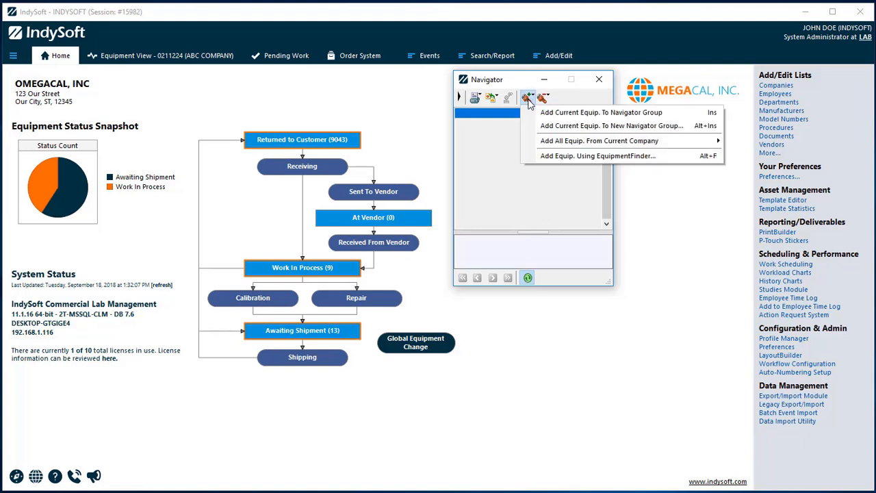
pyautogui.click(604, 118)
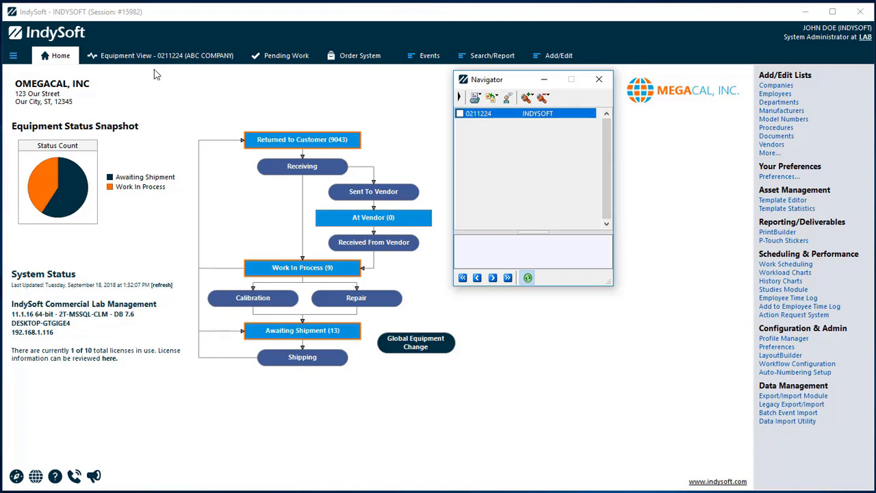
pyautogui.click(460, 115)
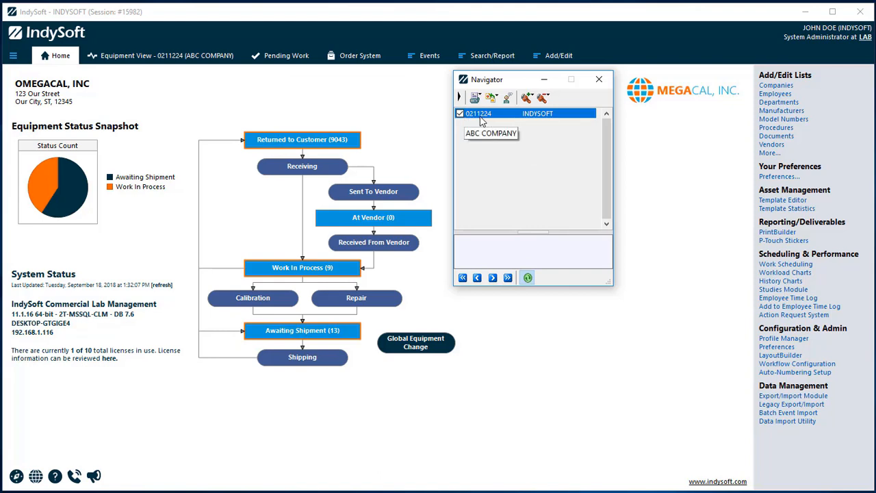
# - Start a Calibration event from the Navigator for the highlighted equipment and cancel it
pyautogui.click(459, 97)
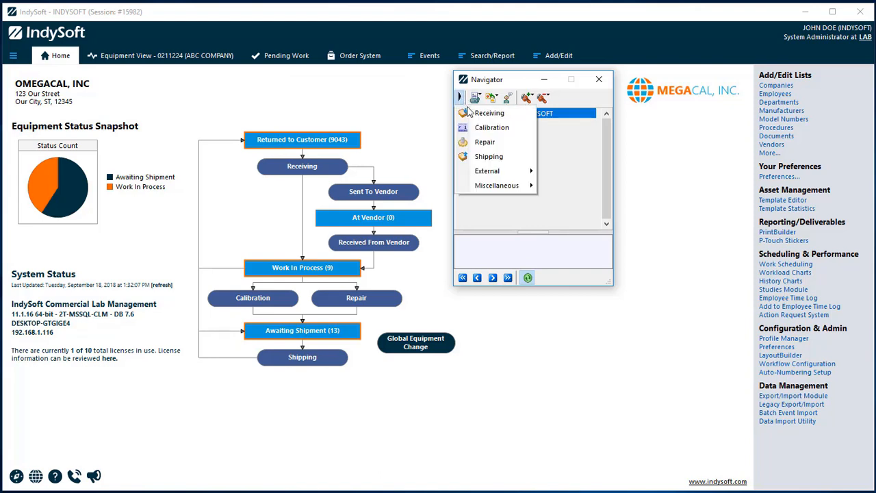
pyautogui.click(487, 127)
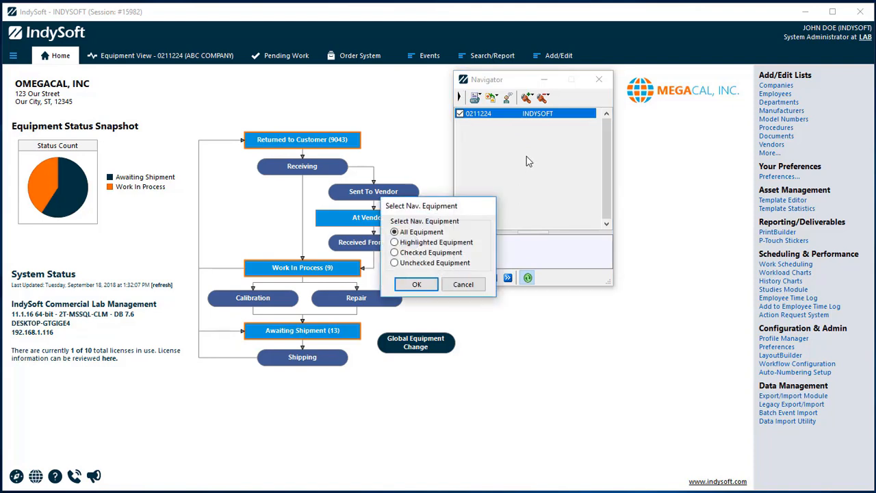
pyautogui.click(395, 242)
pyautogui.click(421, 280)
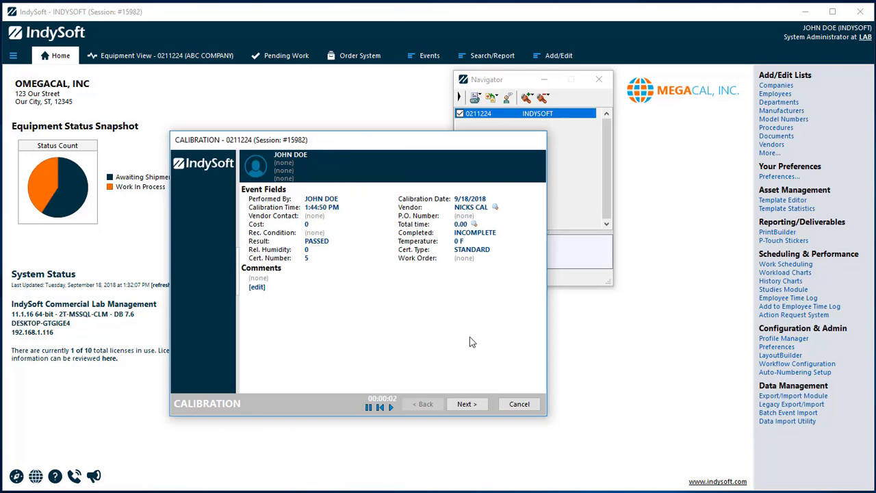
pyautogui.click(520, 403)
pyautogui.click(331, 286)
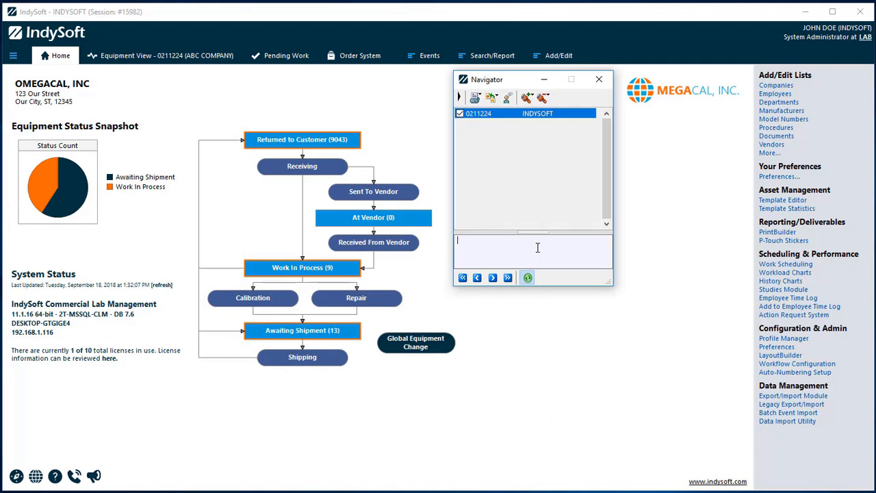
# - Enter the note "Calibrate Gage later today" for the equipment in the Navigator
pyautogui.write('Calibrate Gage later today')
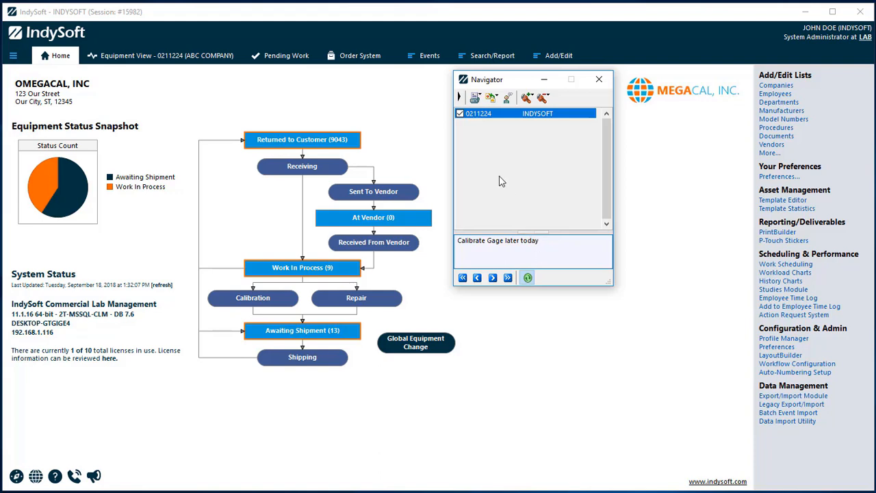
# - Examine the print and export options that the Navigator offers for the listed equipment
pyautogui.click(476, 97)
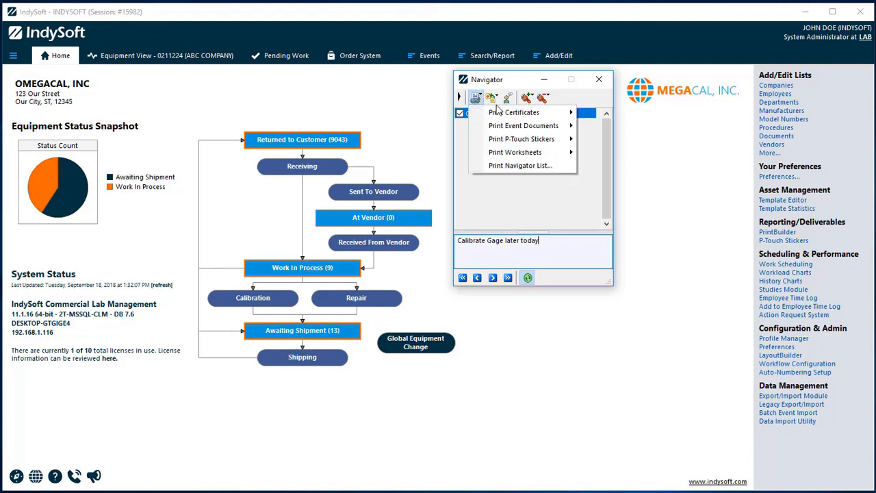
pyautogui.moveTo(522, 118)
pyautogui.click(498, 199)
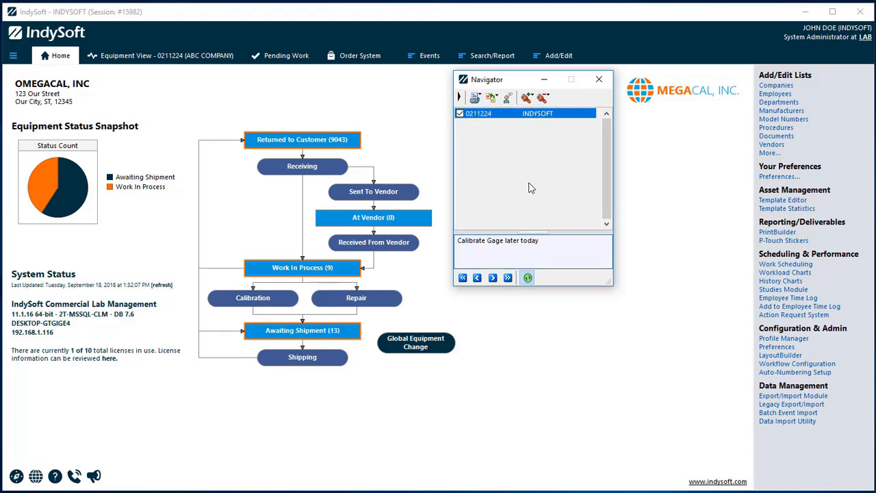
pyautogui.click(492, 98)
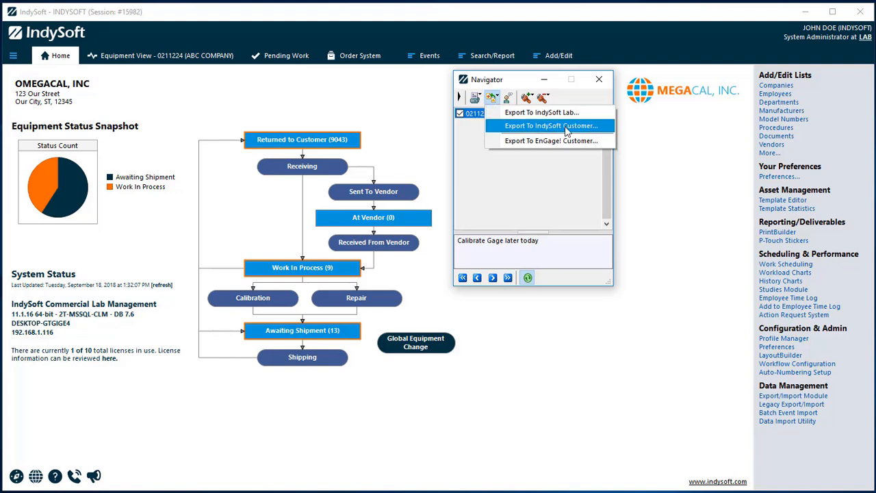
pyautogui.click(495, 194)
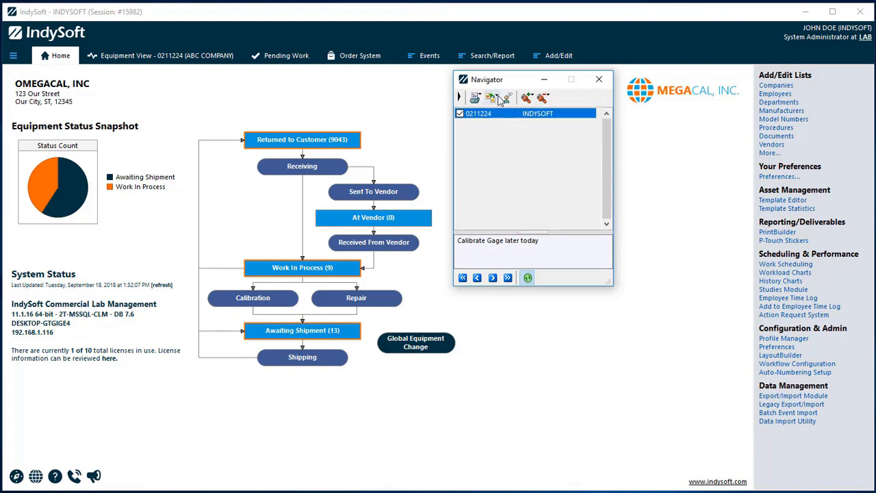
# - Prepare sending the equipment list to INDYSOFT with the note "Need calibration" and e-mail notification enabled, and cancel the sending
pyautogui.click(507, 100)
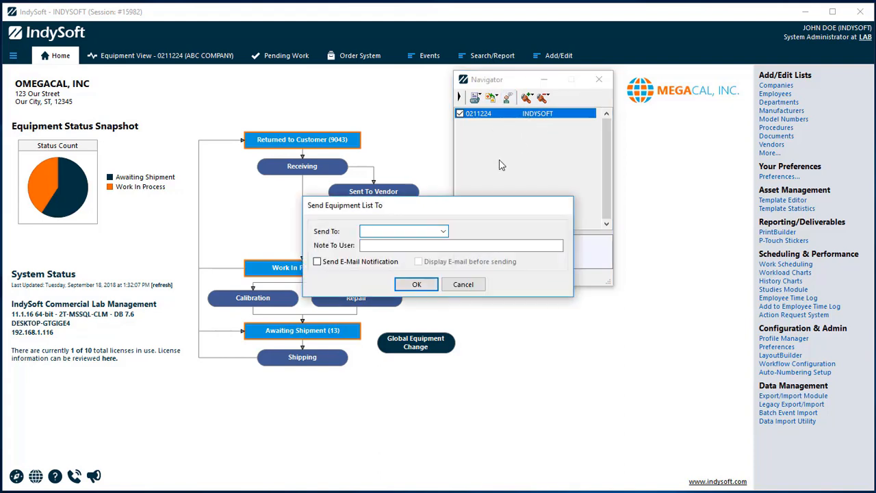
pyautogui.click(523, 191)
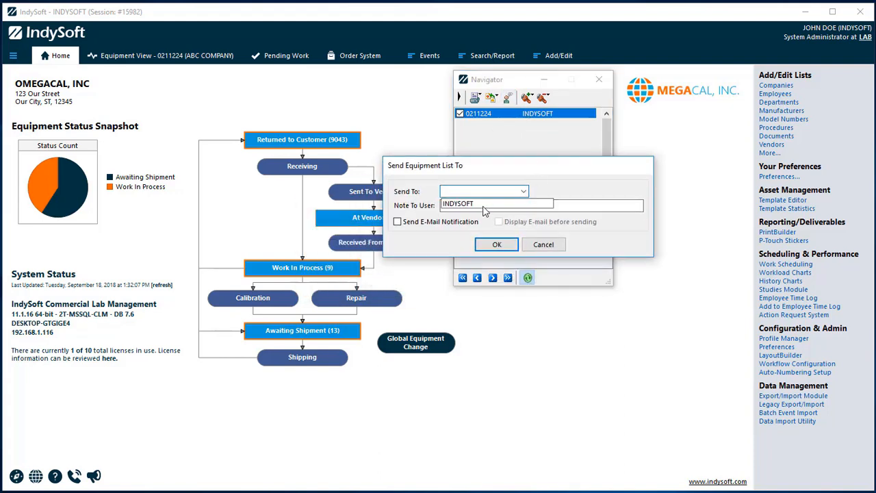
pyautogui.click(448, 205)
pyautogui.click(466, 208)
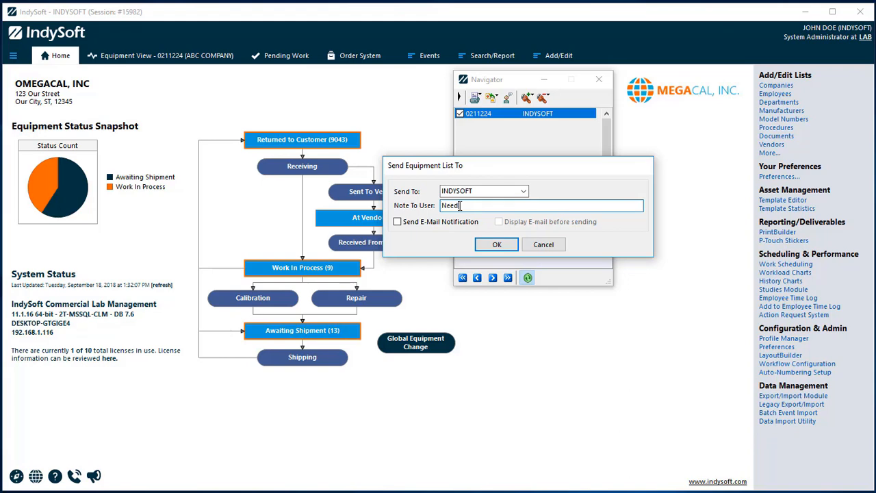
pyautogui.click(397, 221)
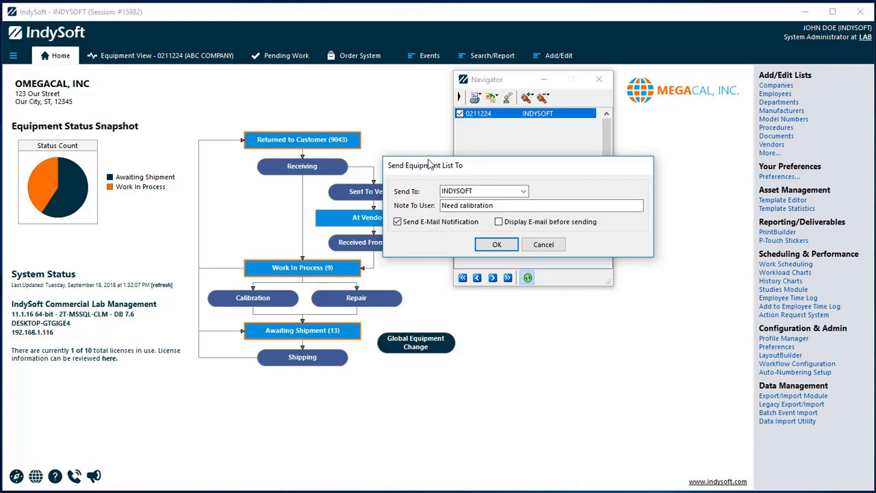
pyautogui.click(543, 244)
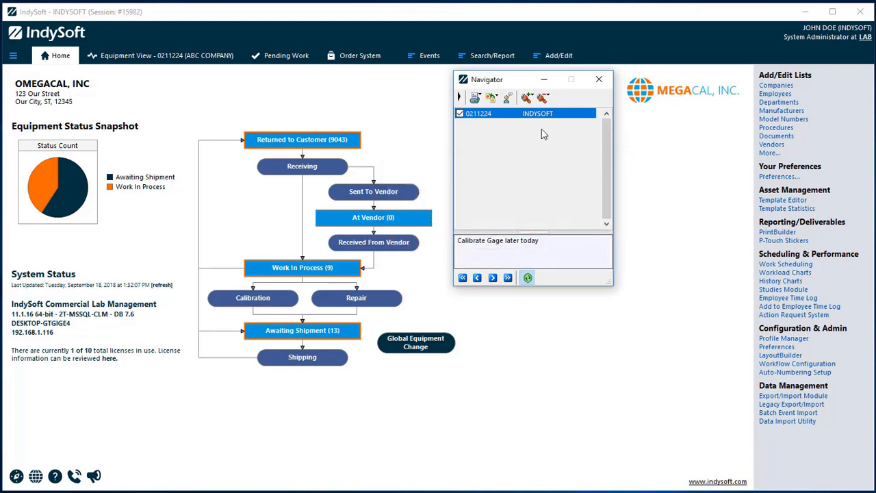
# - Add the current equipment to a new Navigator group named "9/18-"
pyautogui.click(527, 97)
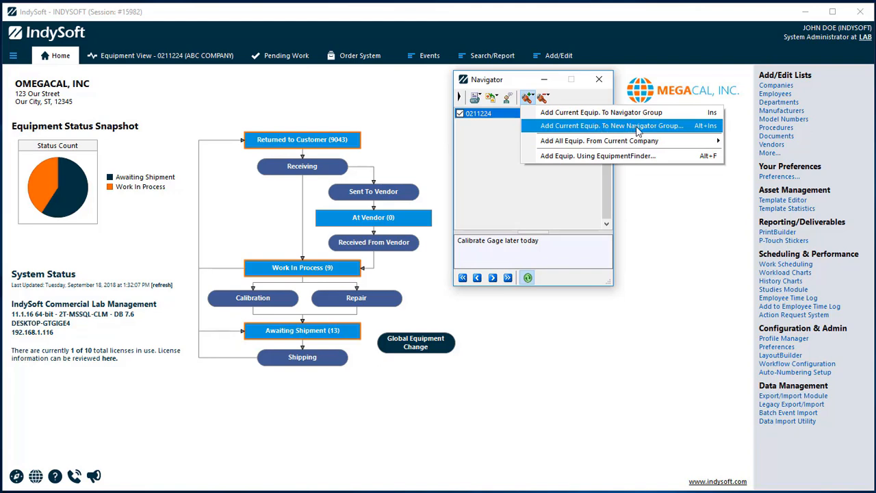
pyautogui.click(613, 126)
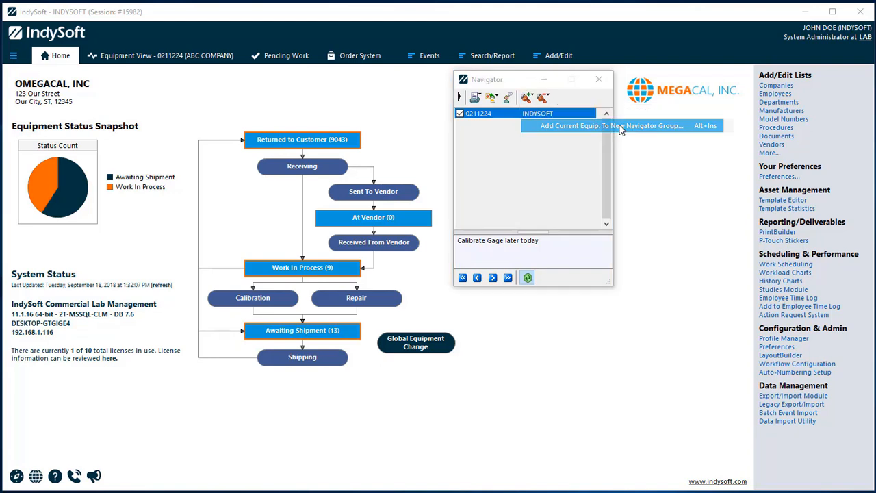
pyautogui.moveTo(408, 216); pyautogui.dragTo(512, 146)
pyautogui.click(567, 166)
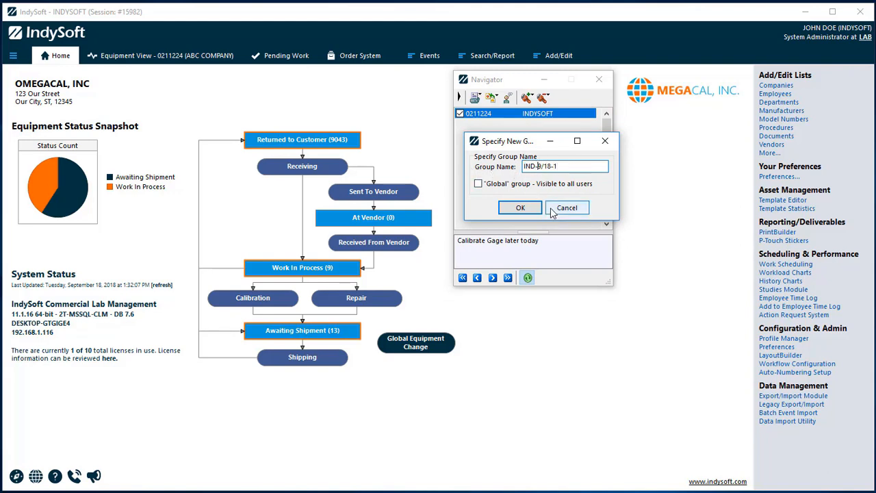
pyautogui.press('BackSpace')
pyautogui.press('BackSpace')
pyautogui.press('BackSpace')
pyautogui.press('BackSpace')
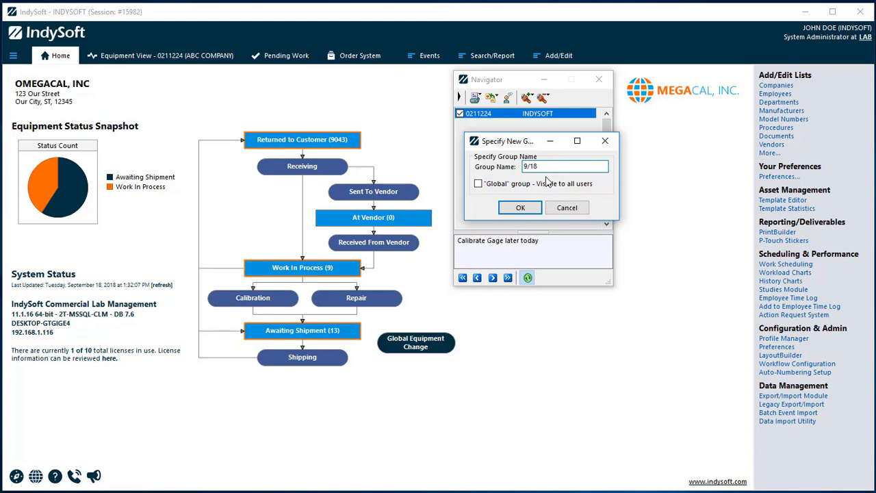
pyautogui.write('-')
pyautogui.click(522, 208)
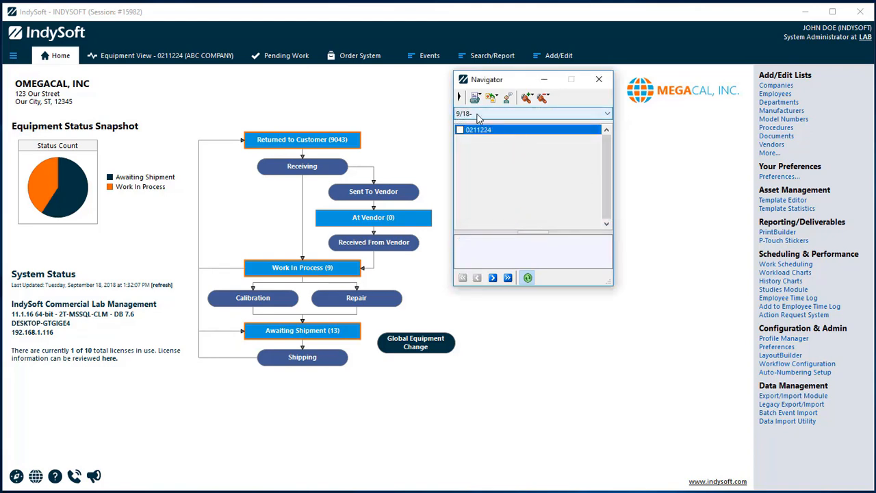
# - View the Navigator equipment for All Groups and return the list to the 9/18- group
pyautogui.click(607, 115)
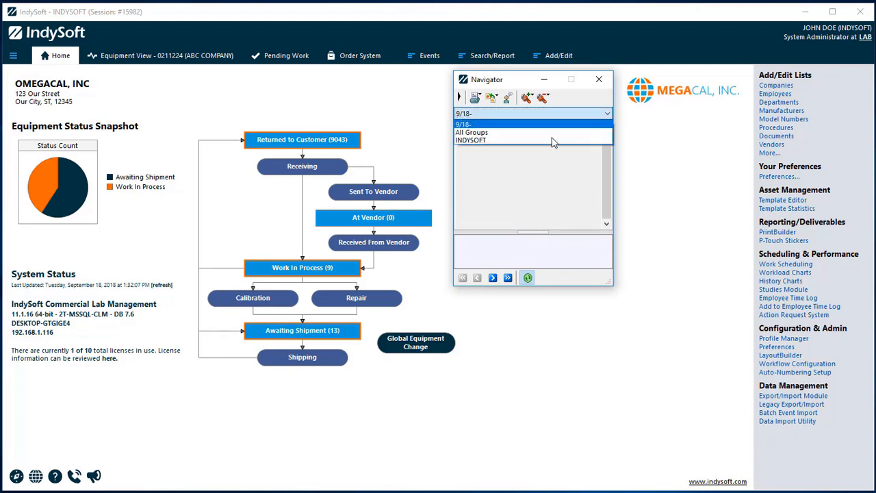
pyautogui.click(479, 132)
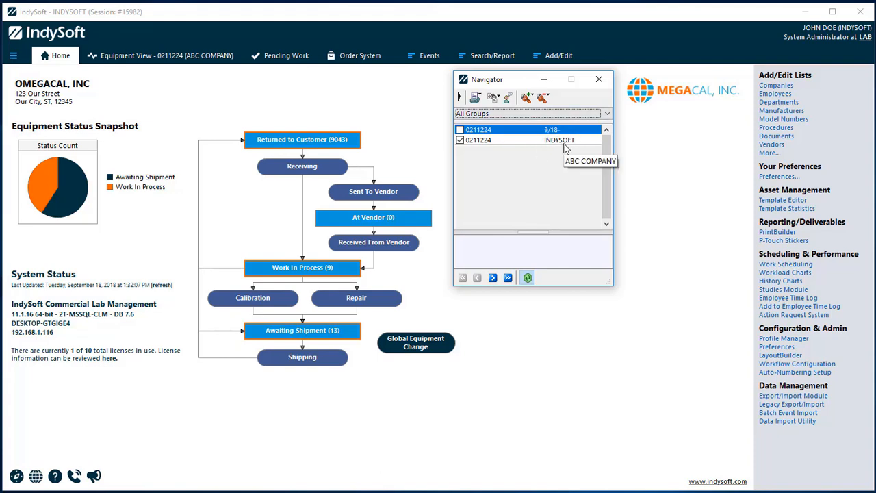
pyautogui.click(527, 97)
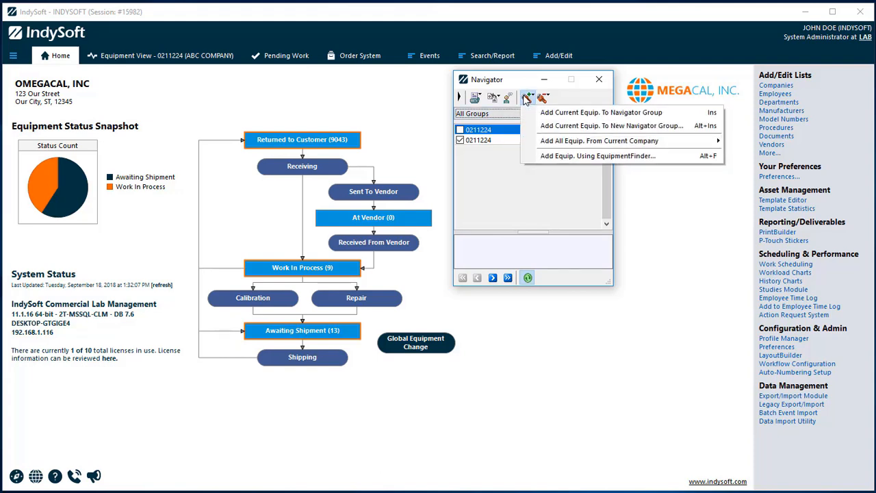
pyautogui.click(491, 169)
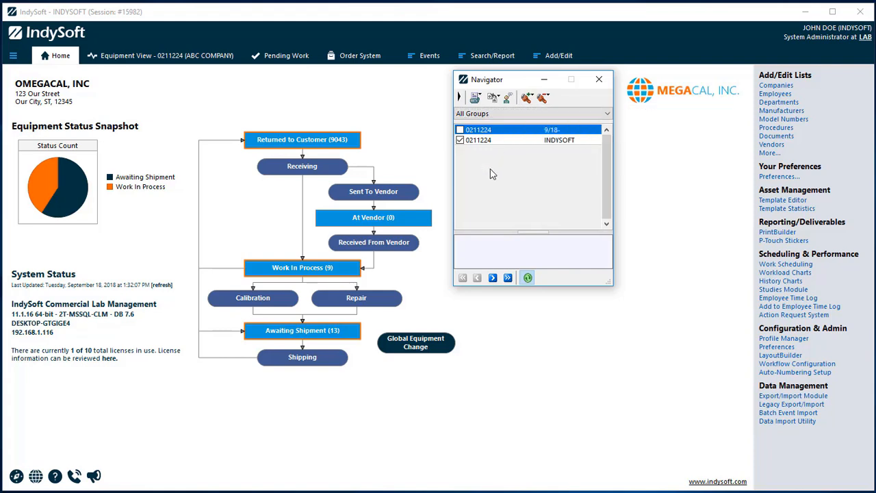
pyautogui.click(606, 114)
pyautogui.click(491, 124)
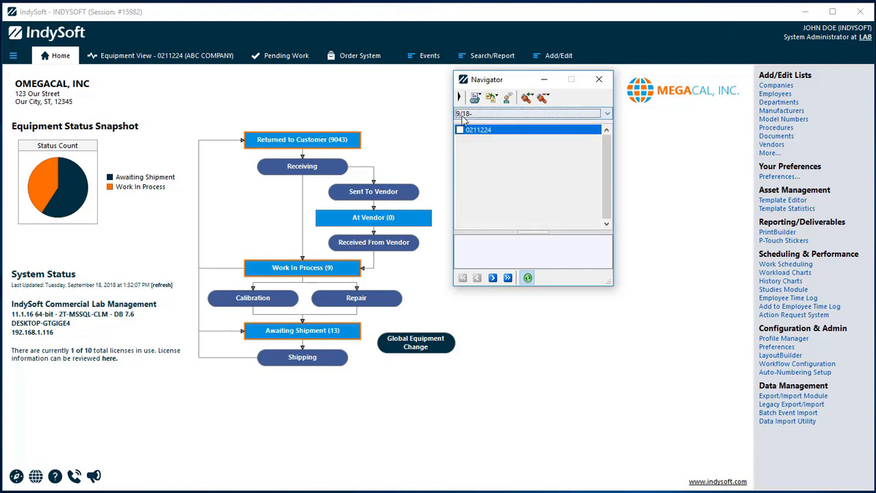
# - Open the EquipmentFinder selection for adding equipment to the 9/18- group and shrink its window
pyautogui.click(526, 98)
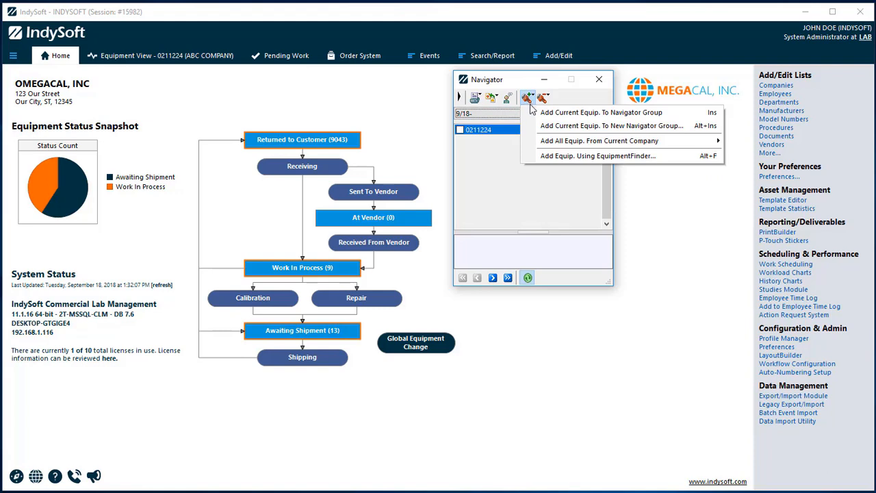
pyautogui.moveTo(561, 142)
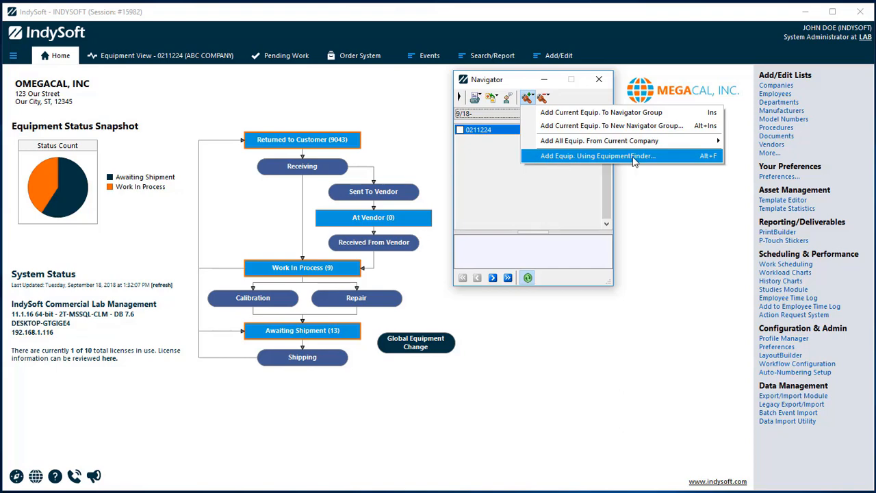
pyautogui.click(633, 156)
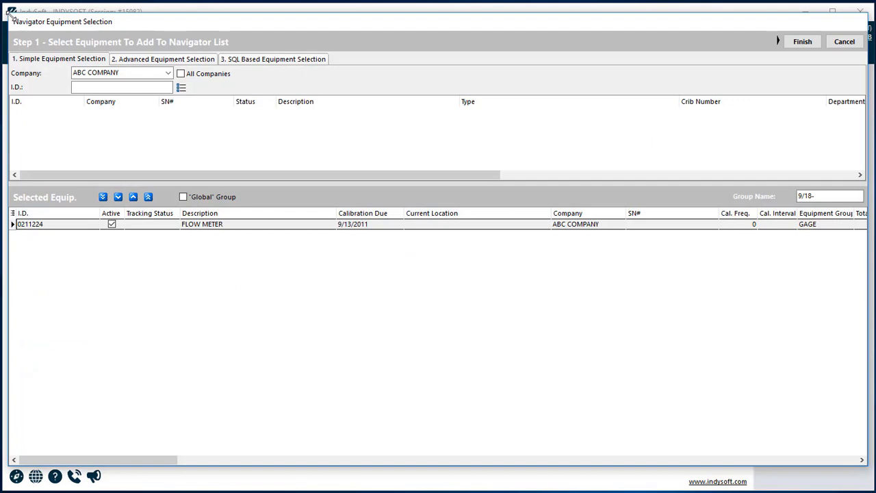
pyautogui.moveTo(11, 15); pyautogui.dragTo(109, 41)
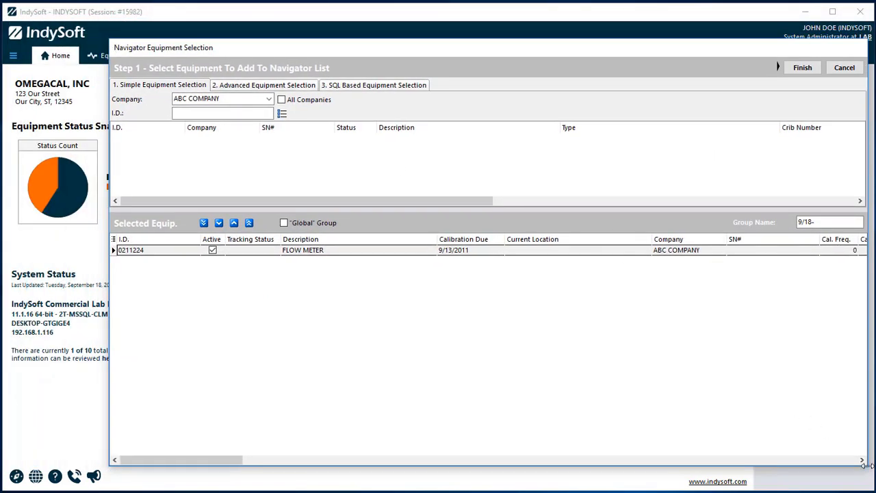
pyautogui.moveTo(861, 464); pyautogui.dragTo(736, 435)
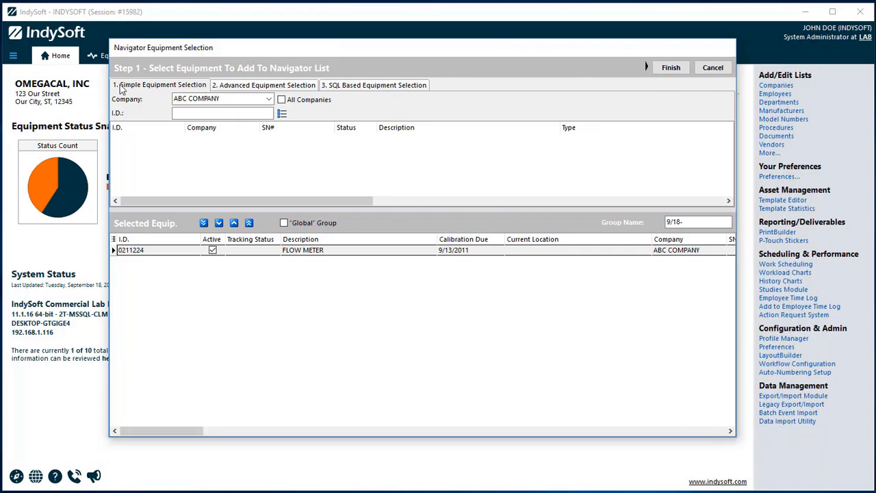
# - List all ABC COMPANY equipment, select AG-0010, AG-0011 and AG-0012, and finish adding them to the 9/18- group
pyautogui.click(281, 113)
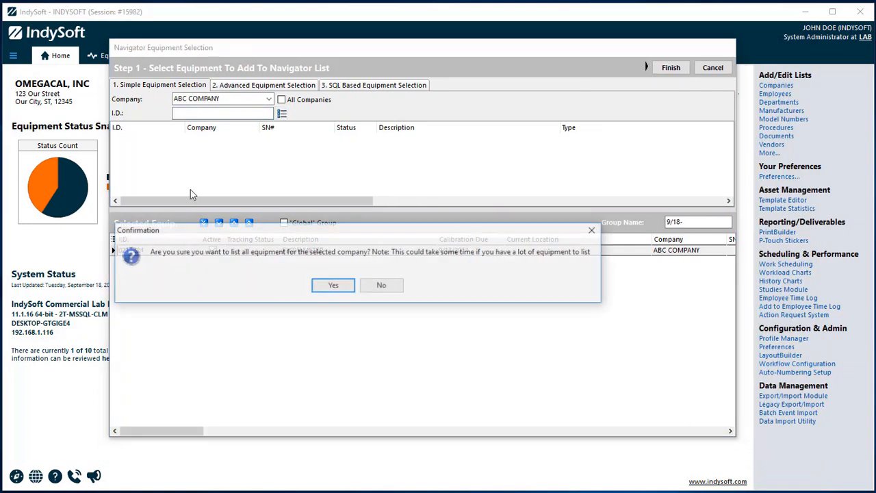
pyautogui.click(342, 286)
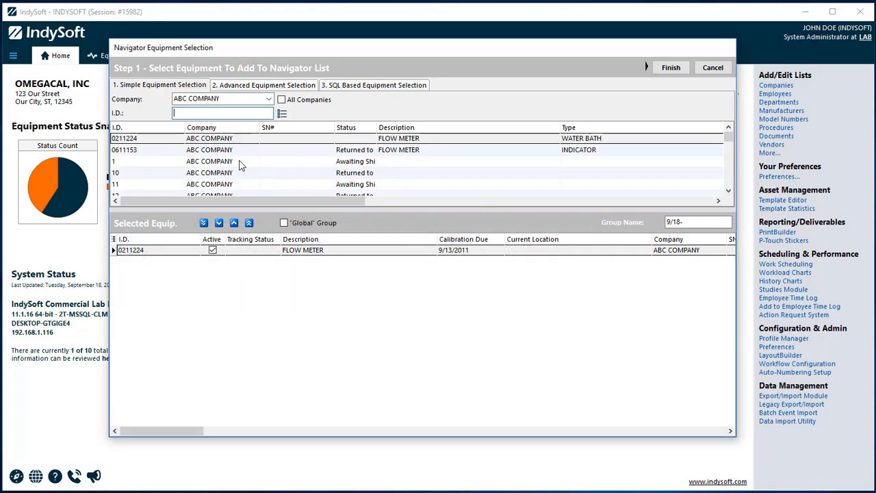
pyautogui.scroll(-5, 238, 161)
pyautogui.doubleClick(214, 151)
pyautogui.doubleClick(213, 162)
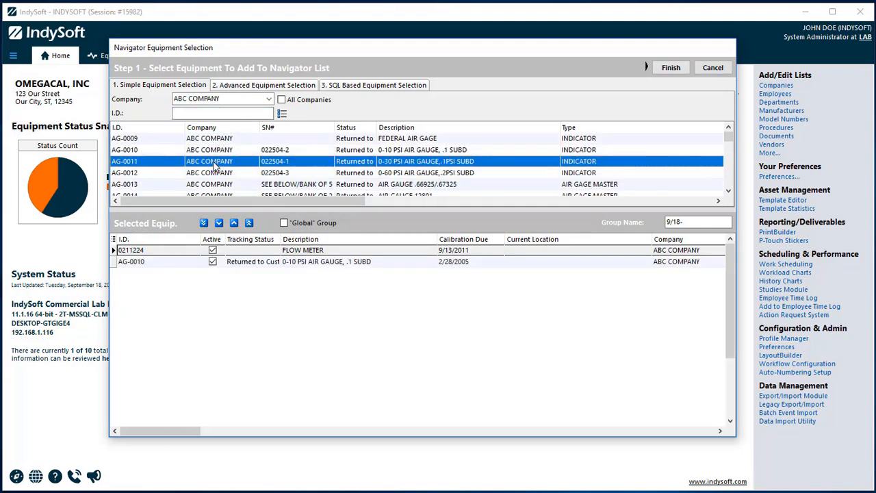
pyautogui.doubleClick(208, 173)
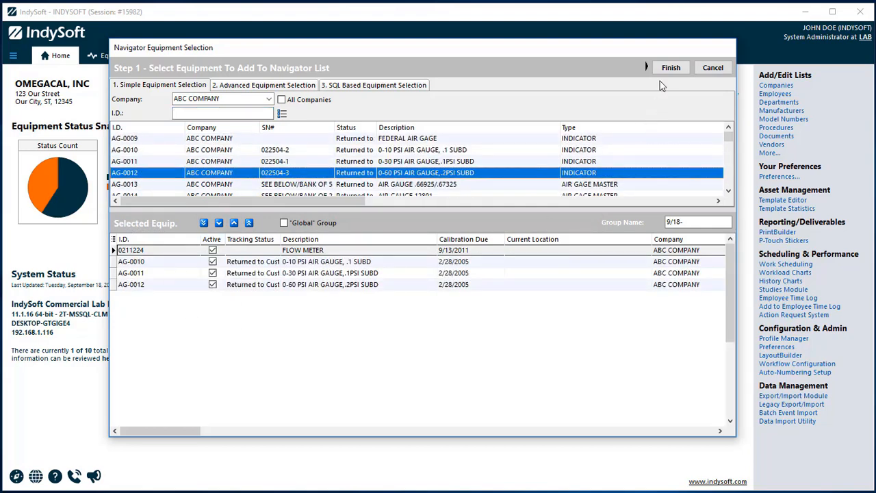
pyautogui.click(670, 67)
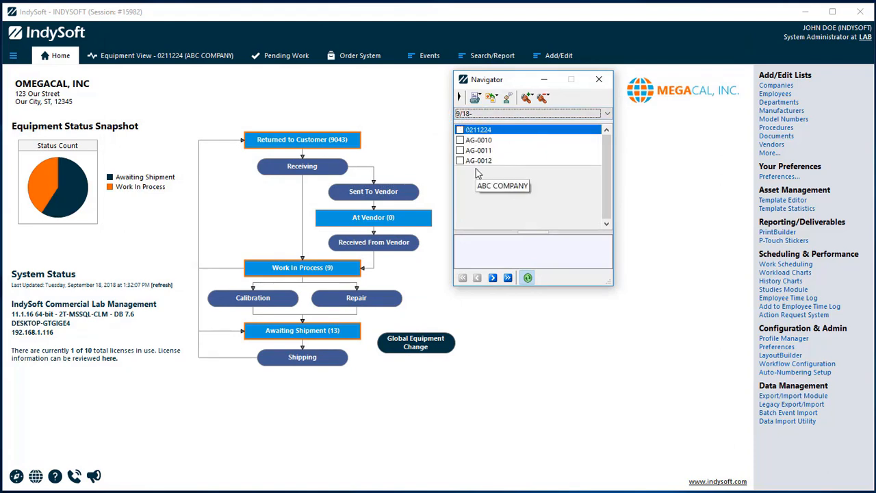
# - Show the INDYSOFT group in the Navigator and move to the next equipment record and back to the previous one
pyautogui.click(598, 114)
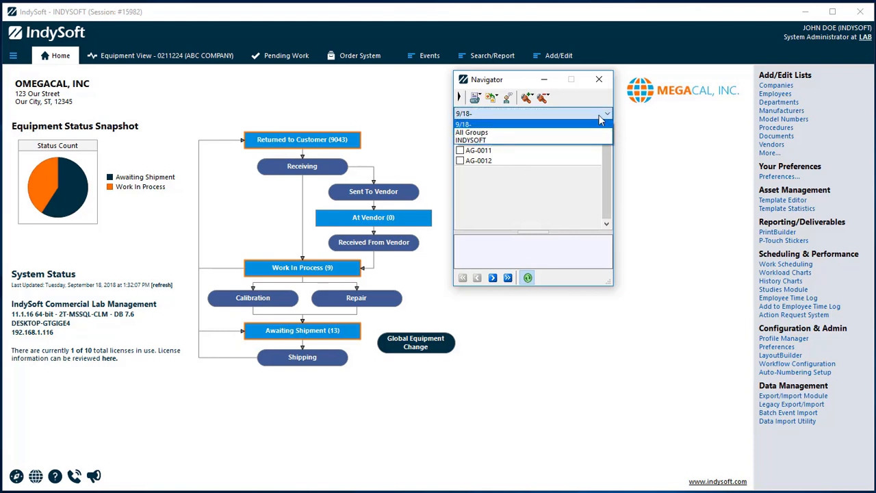
pyautogui.click(468, 139)
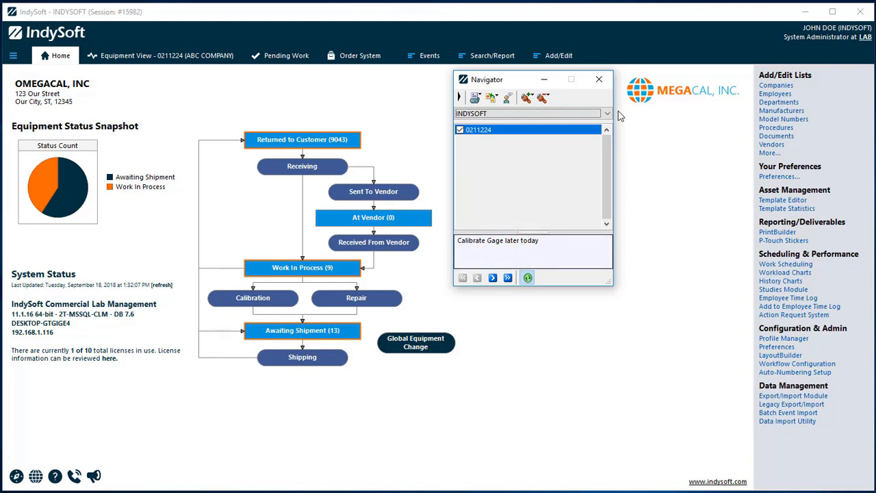
pyautogui.click(493, 277)
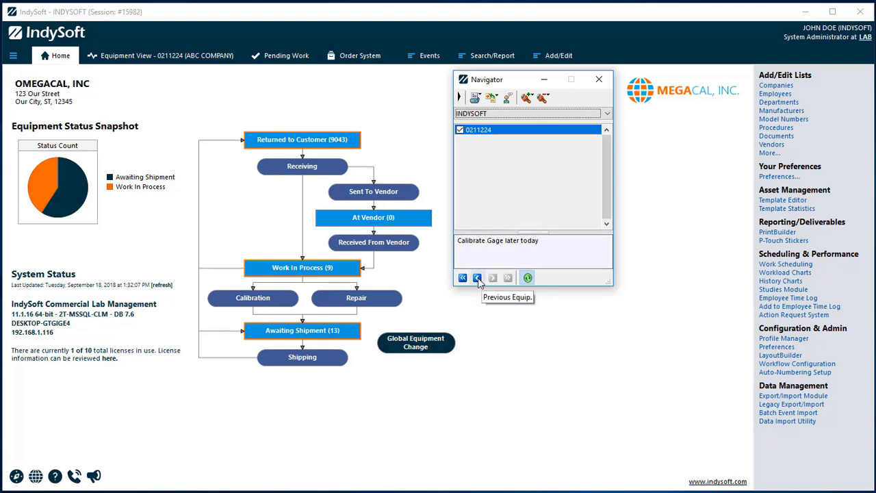
pyautogui.click(477, 277)
# - Return the Navigator list to the 9/18- group and advance through its equipment to AG-0011
pyautogui.click(610, 114)
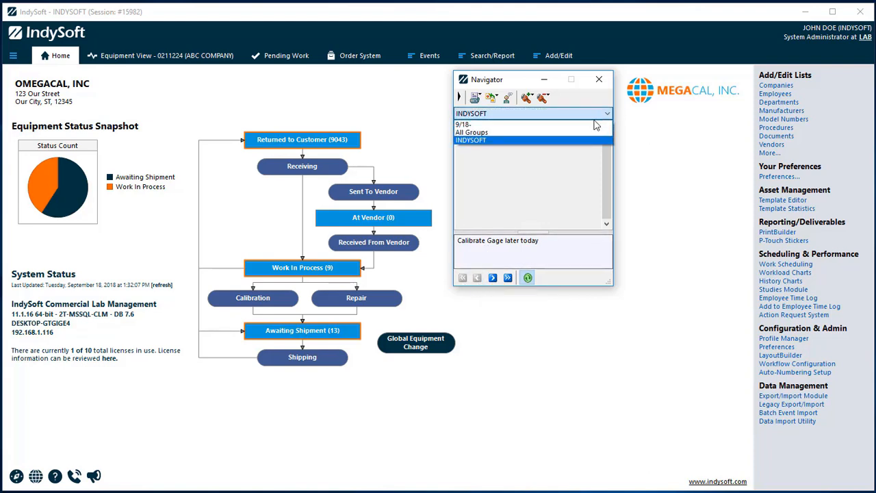
pyautogui.click(469, 120)
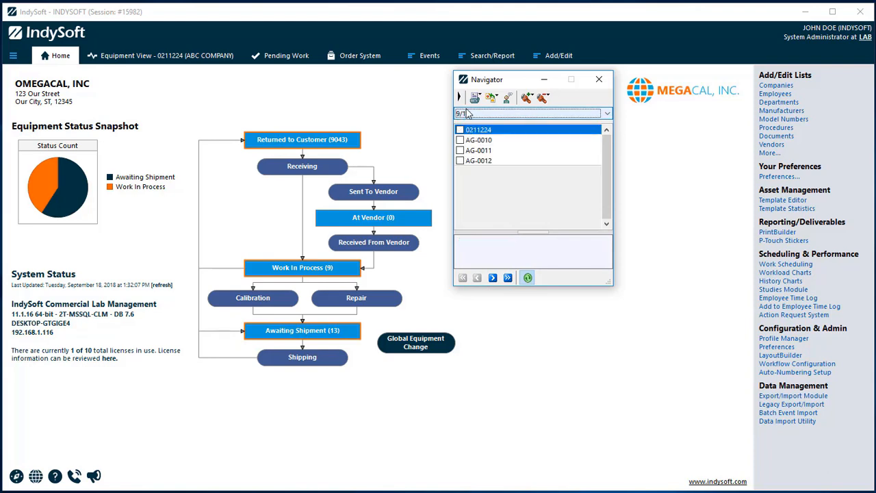
pyautogui.click(493, 277)
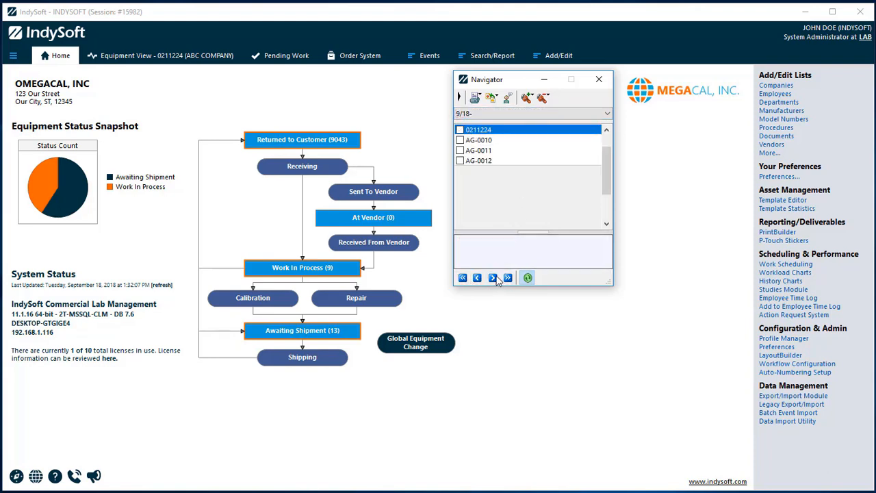
pyautogui.click(493, 277)
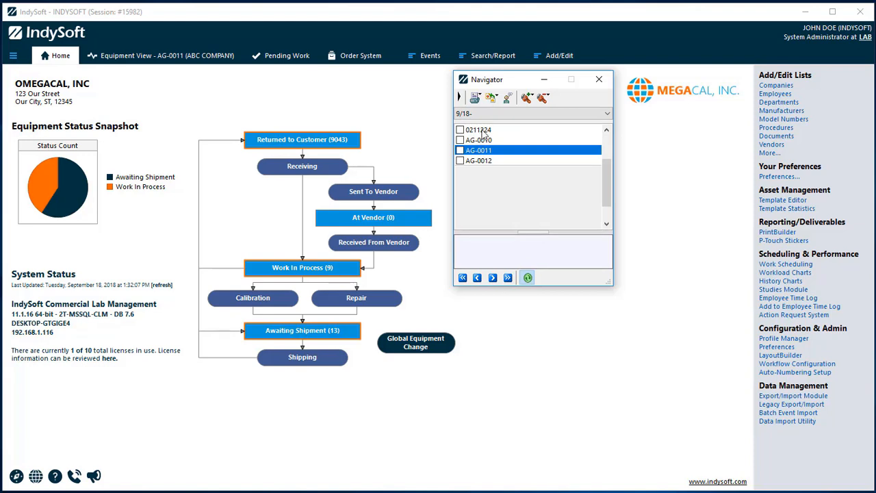
# - Make 0211224, AG-0010 and AG-0011 the current equipment in turn, selecting each directly from the Navigator list
pyautogui.click(480, 130)
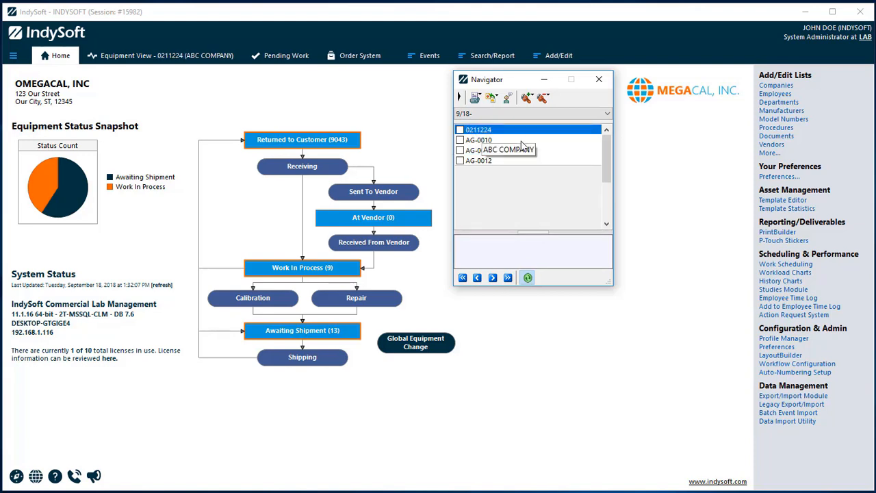
pyautogui.click(484, 141)
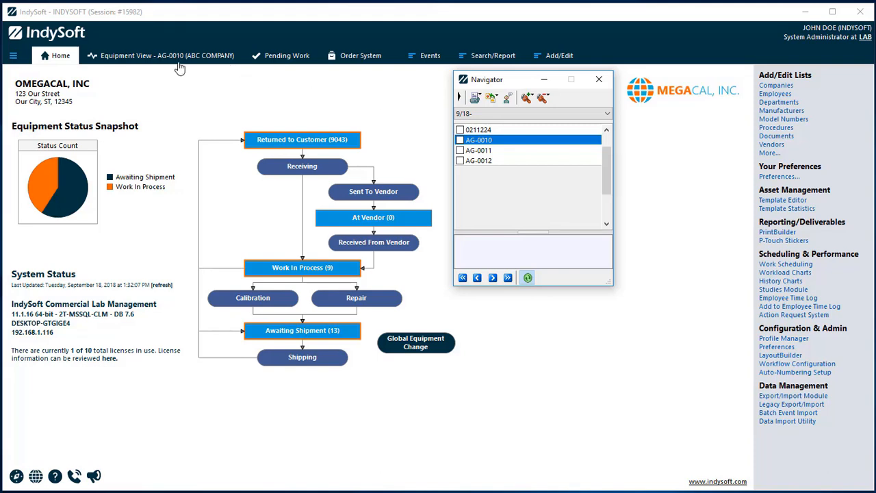
pyautogui.click(486, 149)
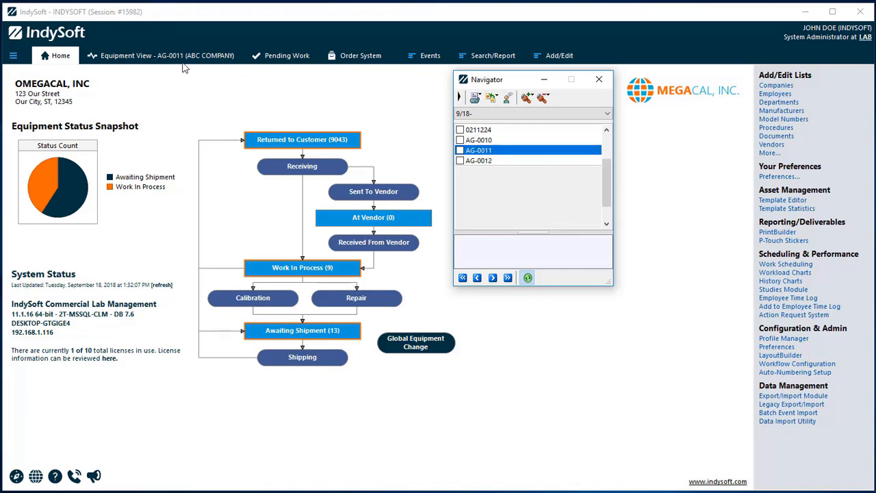